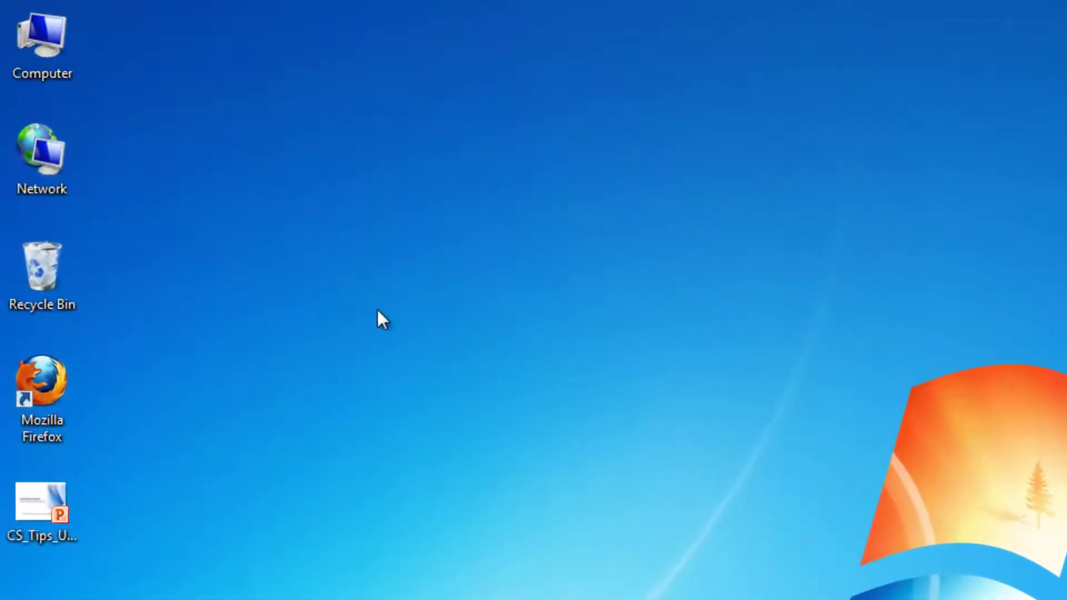
Browse the personal home network drive, then load vdrive.svsu.edu in Firefox.
double_click(46, 48)
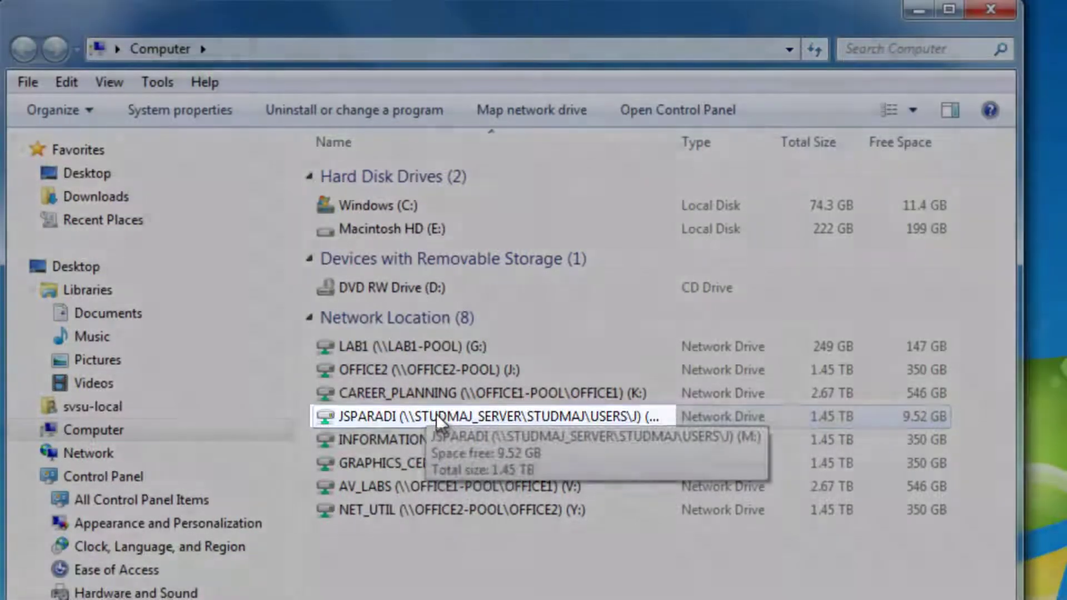
double_click(436, 415)
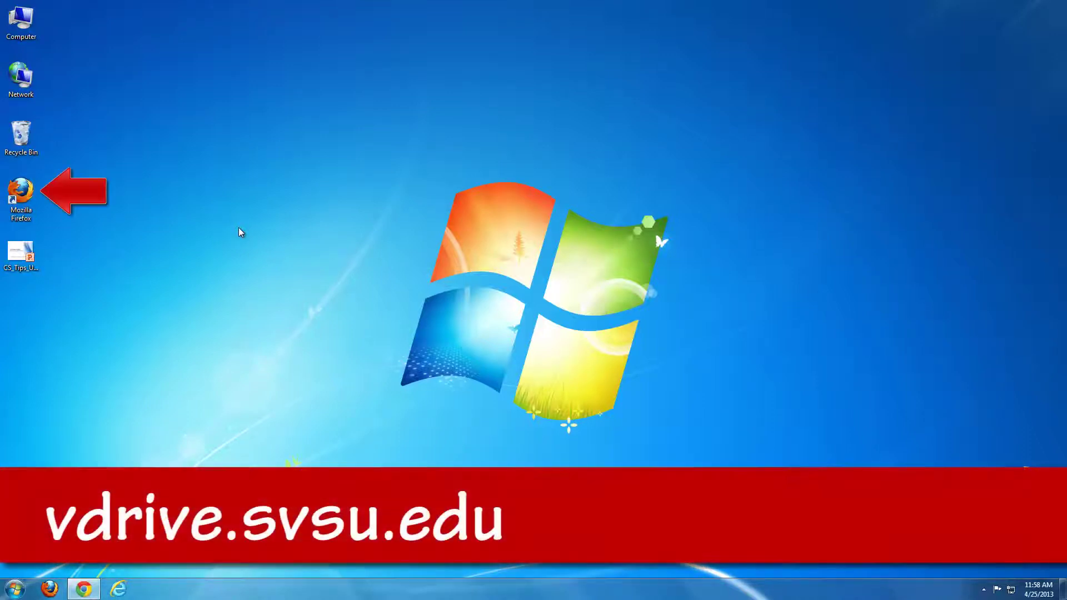
double_click(21, 192)
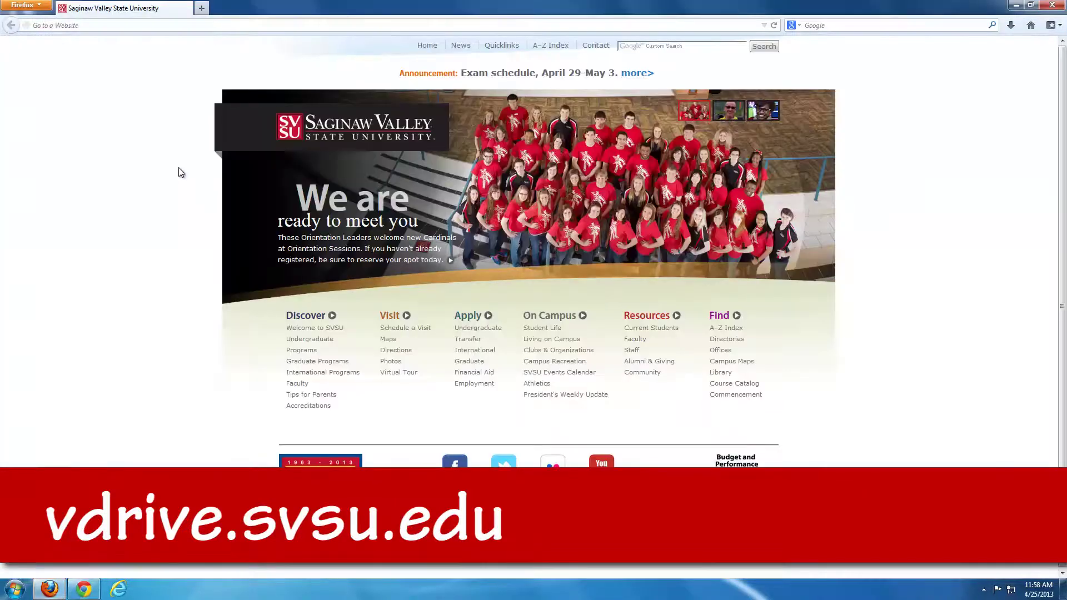
type("vdrive.svsu.edu")
key("Return")
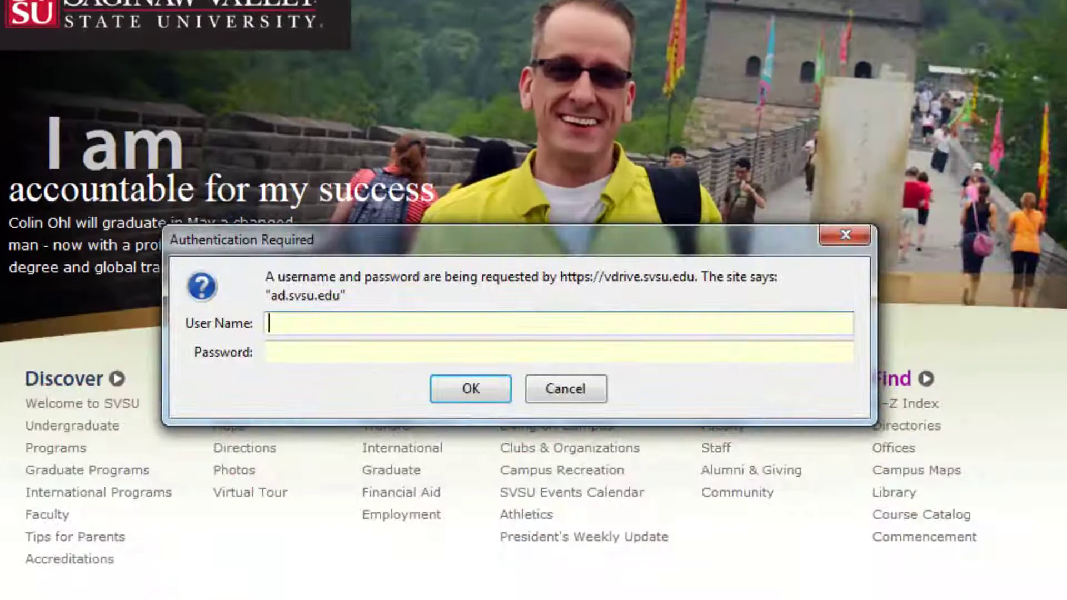
Sign in to VDrive with the account username and password.
left_click(321, 322)
key("Tab")
type("**********")
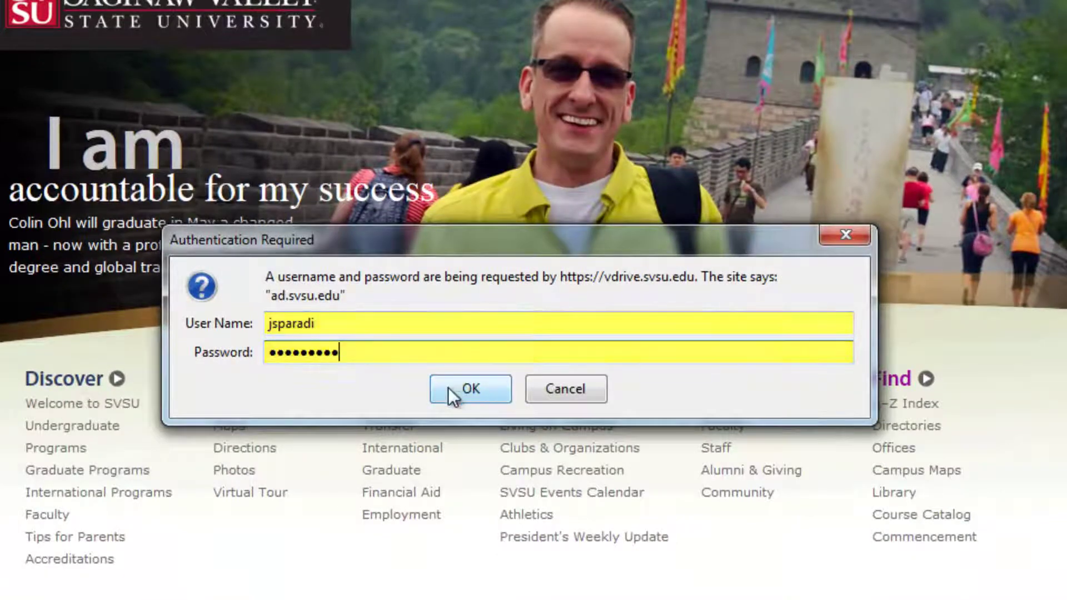
left_click(456, 388)
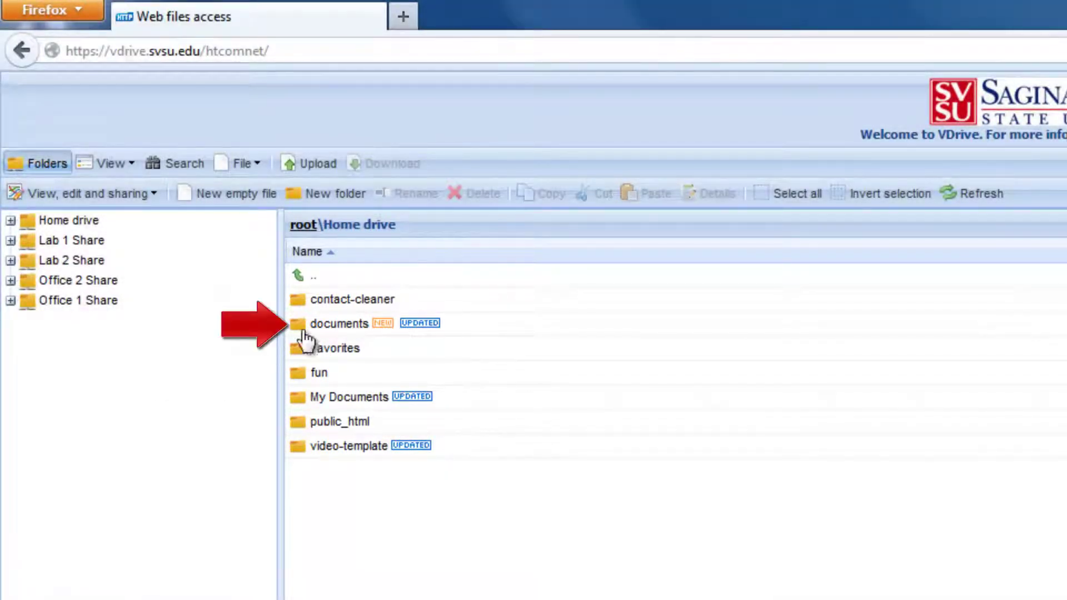
Upload CS_Tips_UD_LC.pptx from the computer into the documents folder.
left_click(318, 322)
double_click(317, 322)
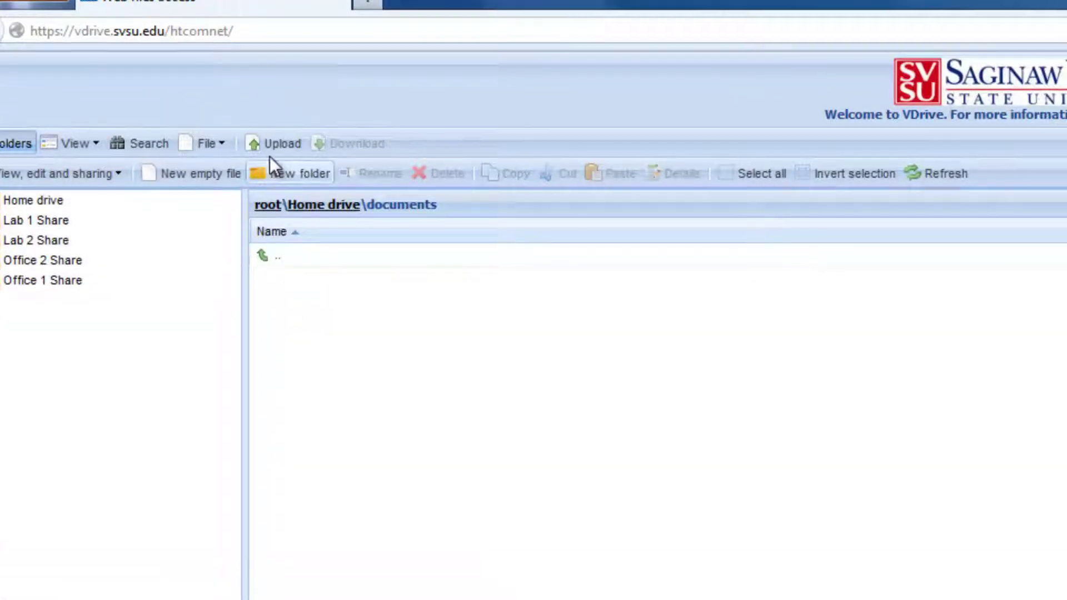
left_click(311, 163)
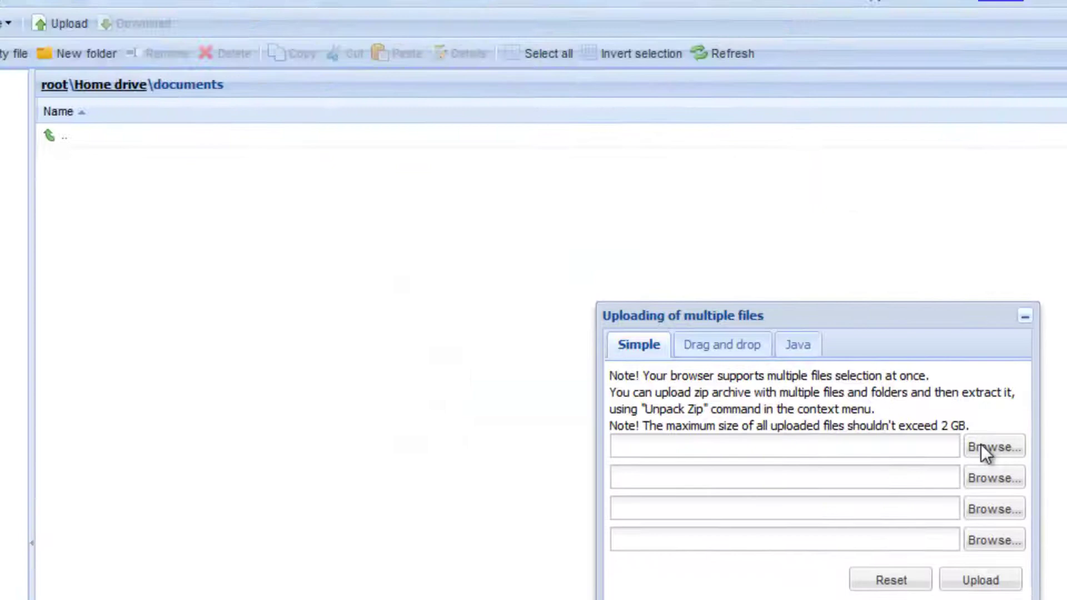
left_click(710, 287)
left_click(499, 318)
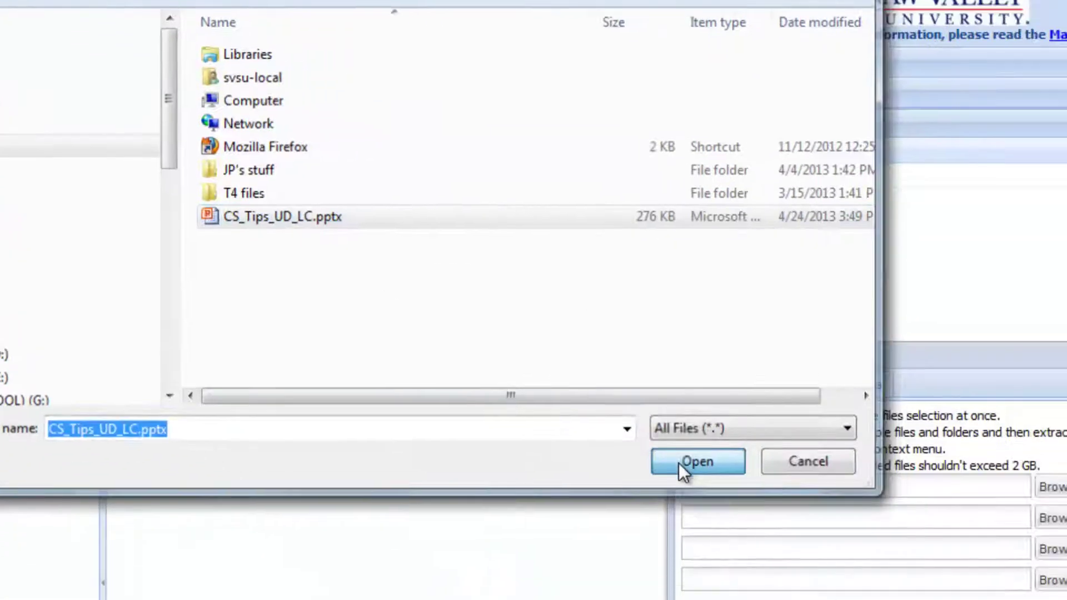
left_click(678, 463)
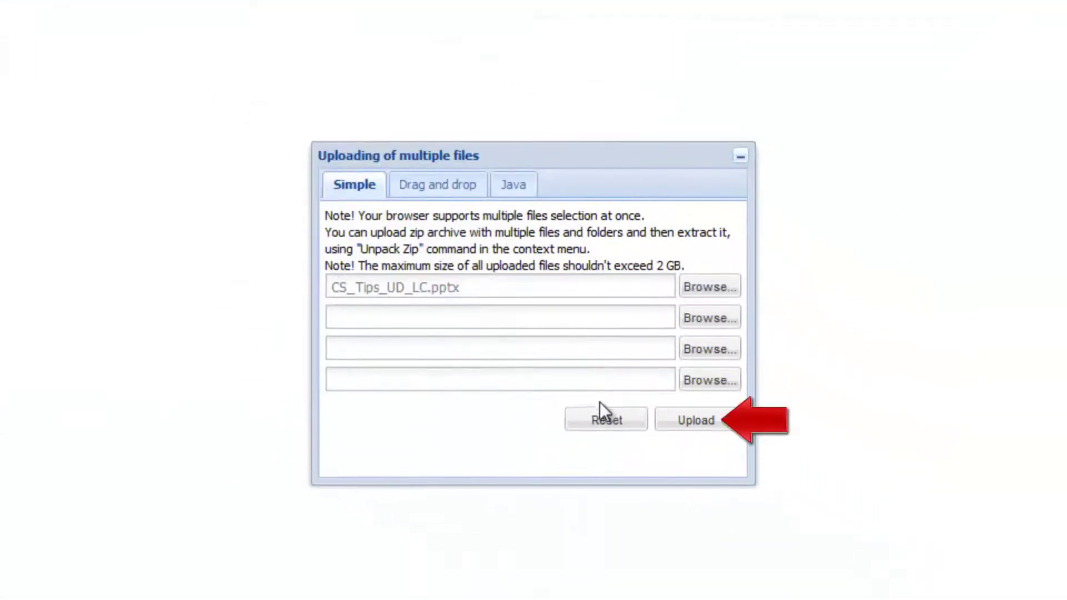
left_click(667, 426)
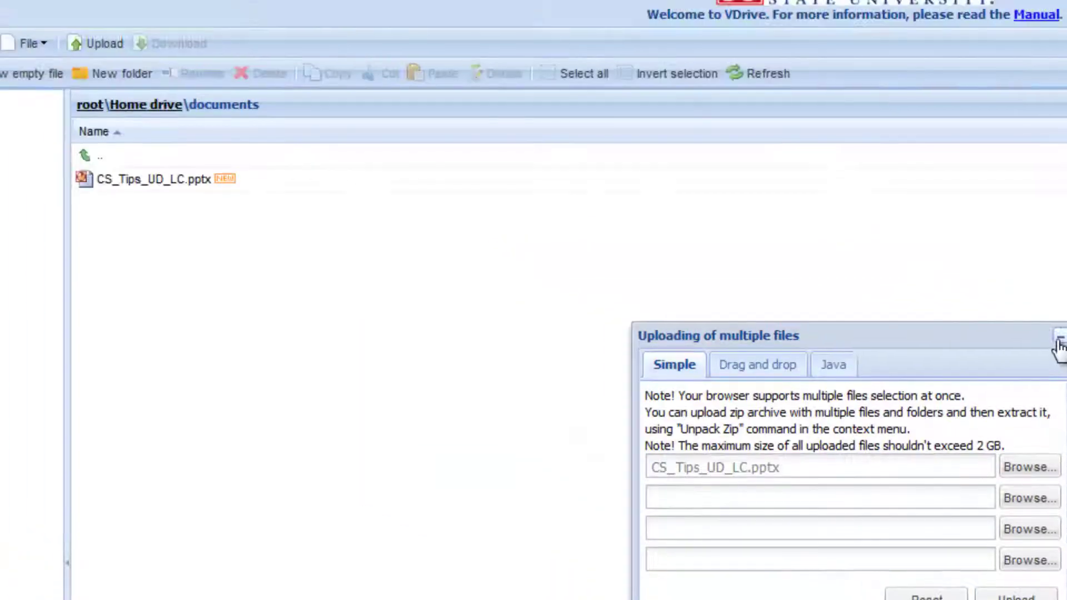
left_click(1059, 343)
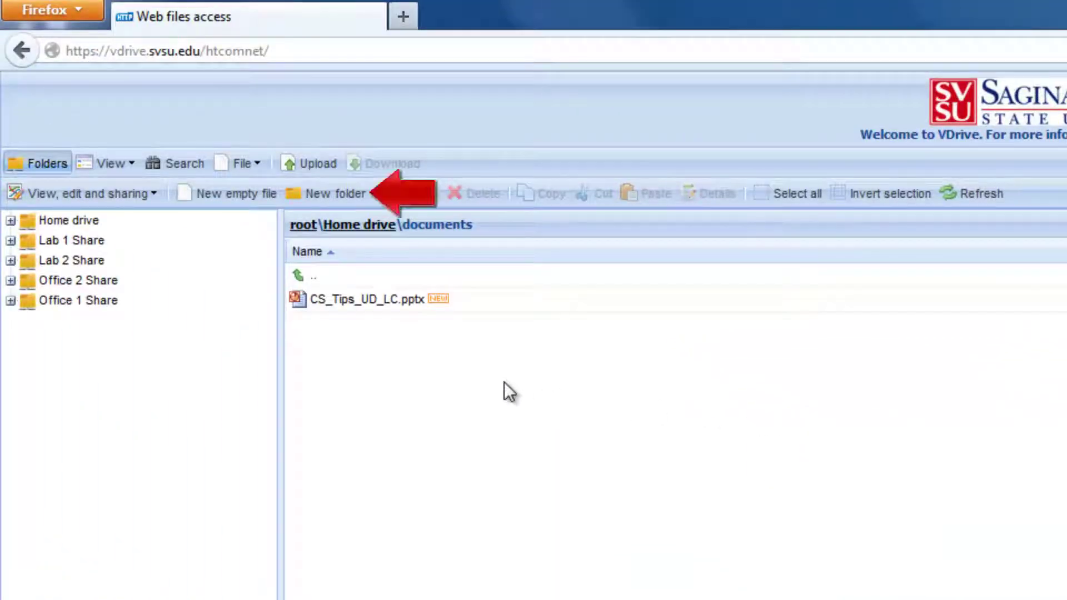
Add a new folder called 'presentations' inside documents.
left_click(317, 197)
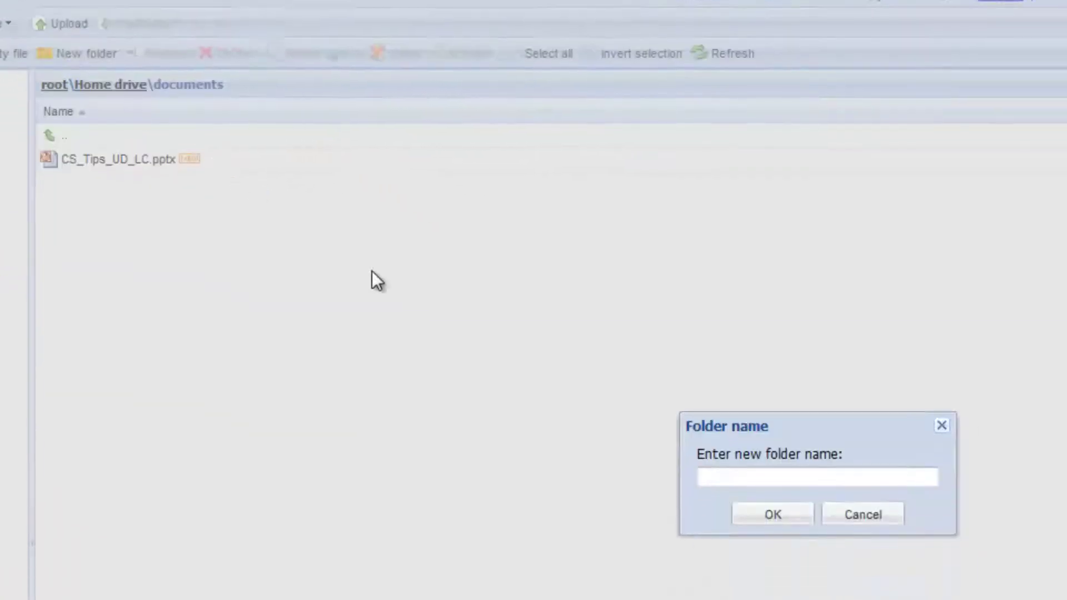
left_click(445, 326)
type("presentations")
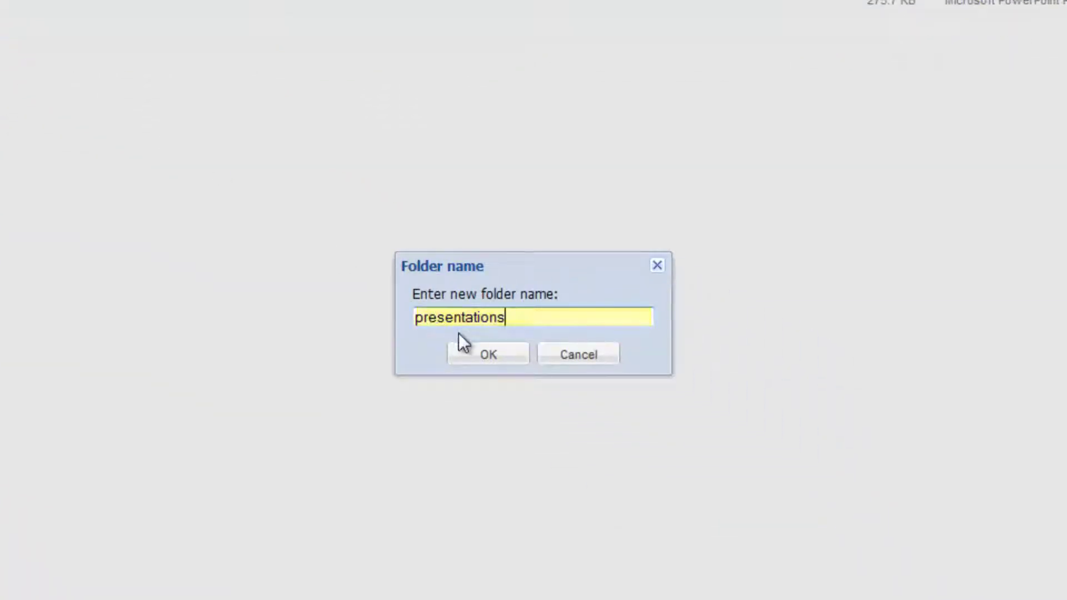
left_click(488, 356)
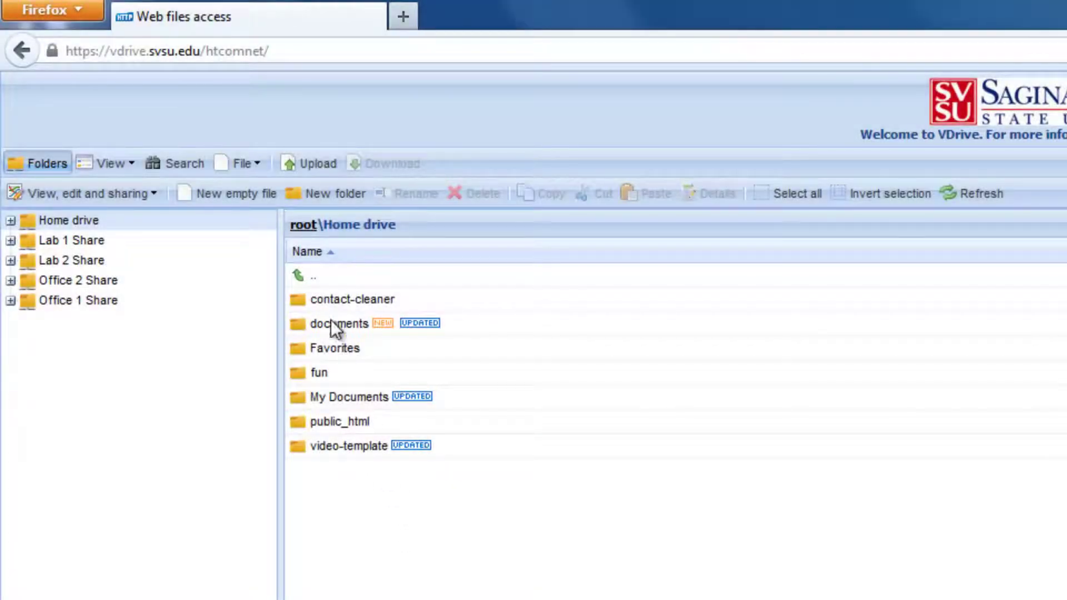
Download contact-cleaner.docx from the contact-cleaner folder, saving it as a file.
double_click(322, 297)
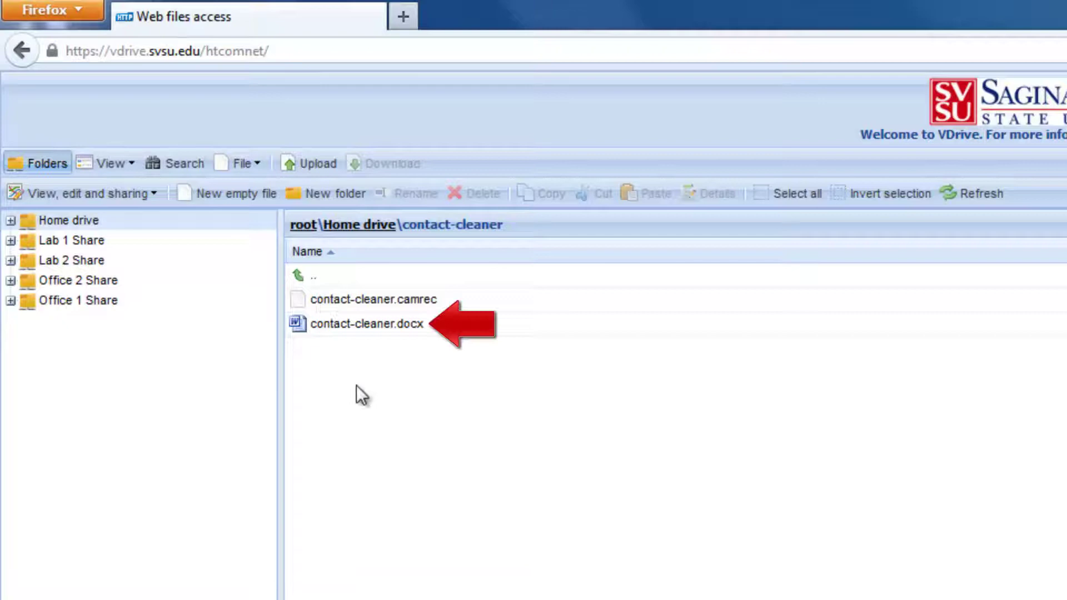
left_click(342, 328)
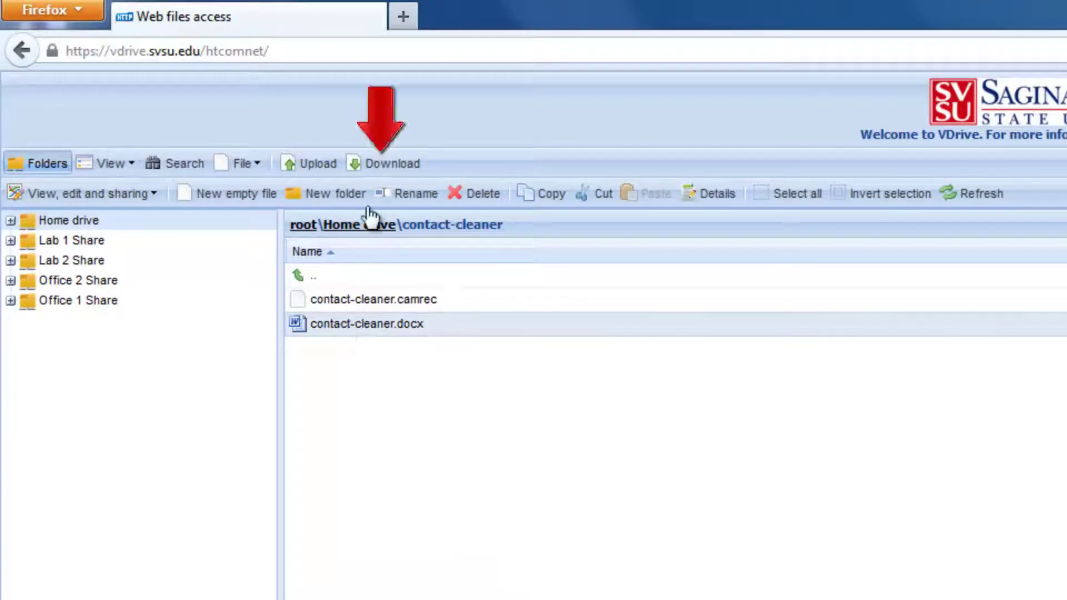
left_click(378, 167)
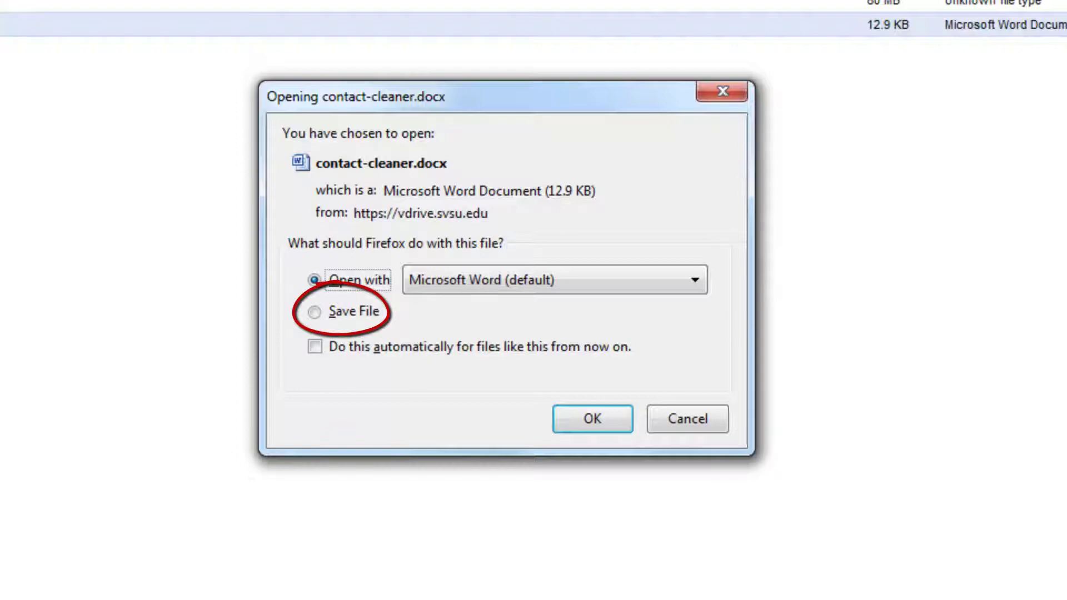
left_click(347, 313)
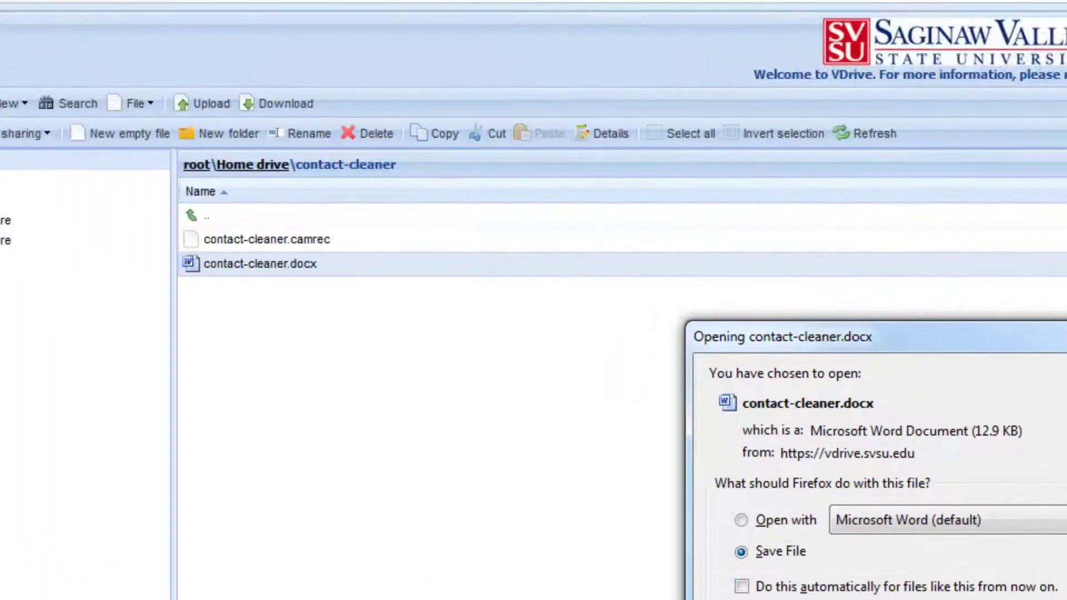
left_click(592, 418)
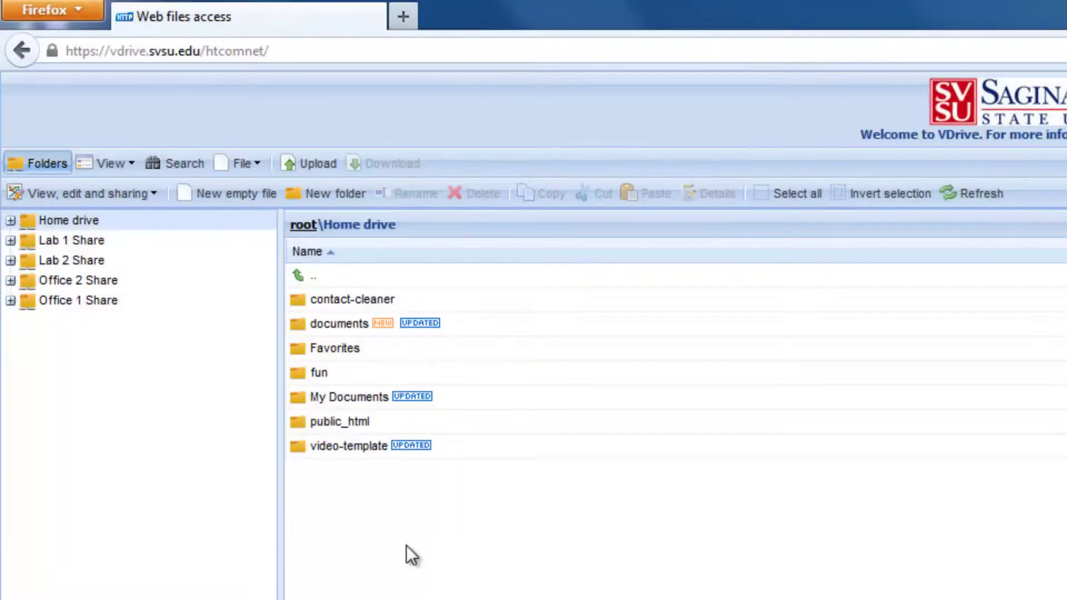
Rename contact-cleaner.docx to contact-cleaner-script.docx, then delete it.
double_click(322, 300)
left_click(334, 324)
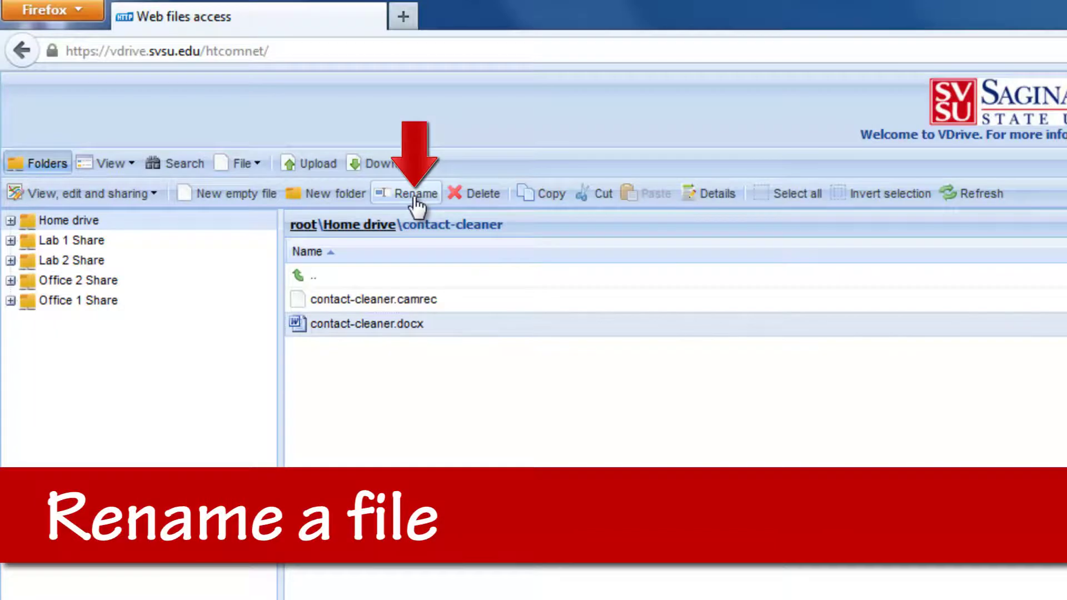
left_click(415, 200)
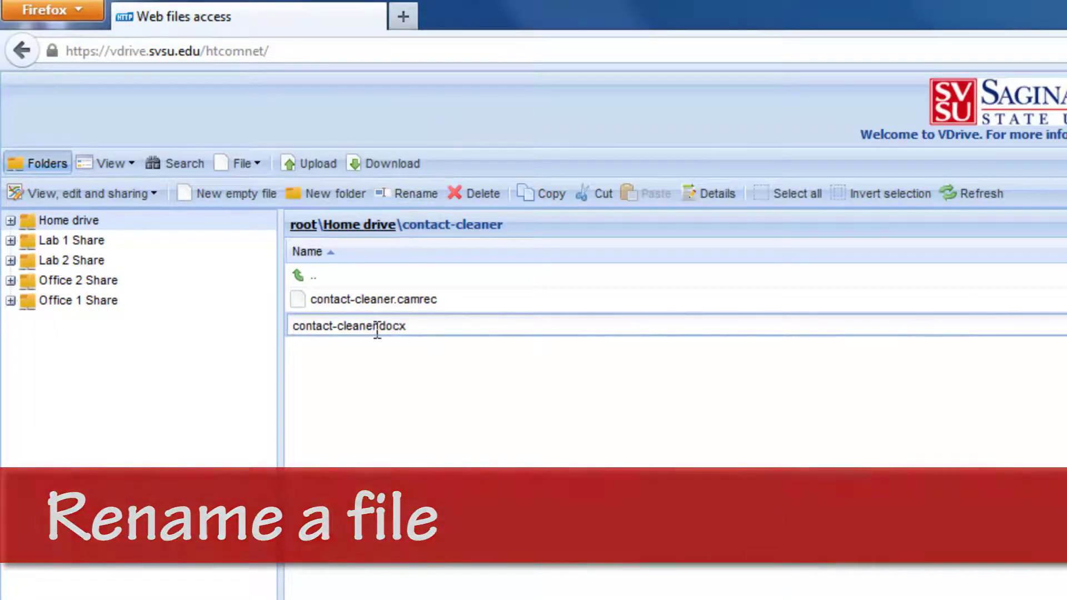
left_click(376, 326)
type("-script")
left_click(449, 369)
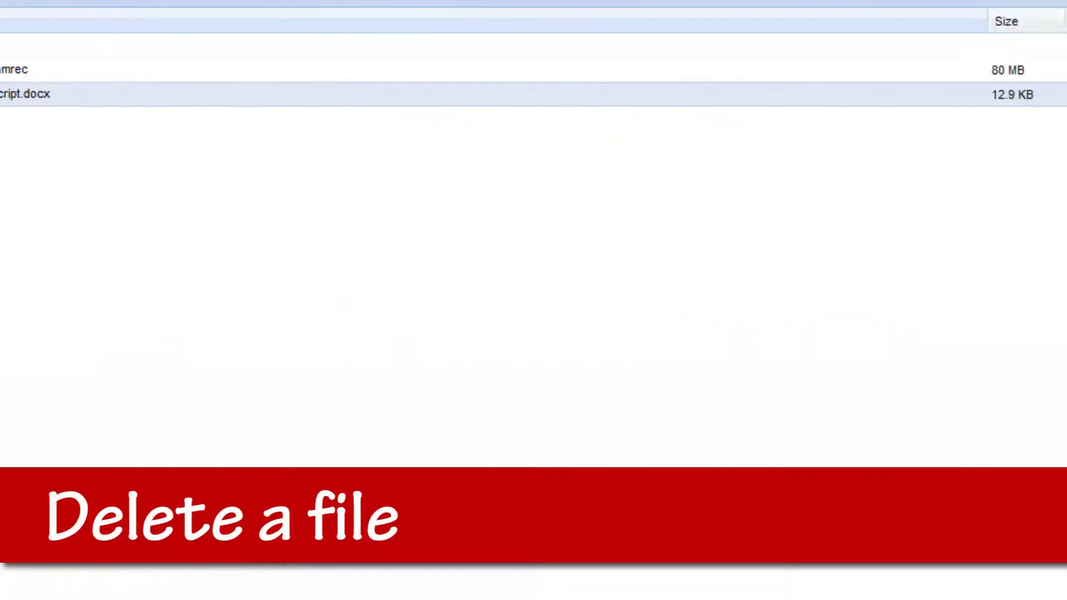
left_click(478, 193)
left_click(479, 352)
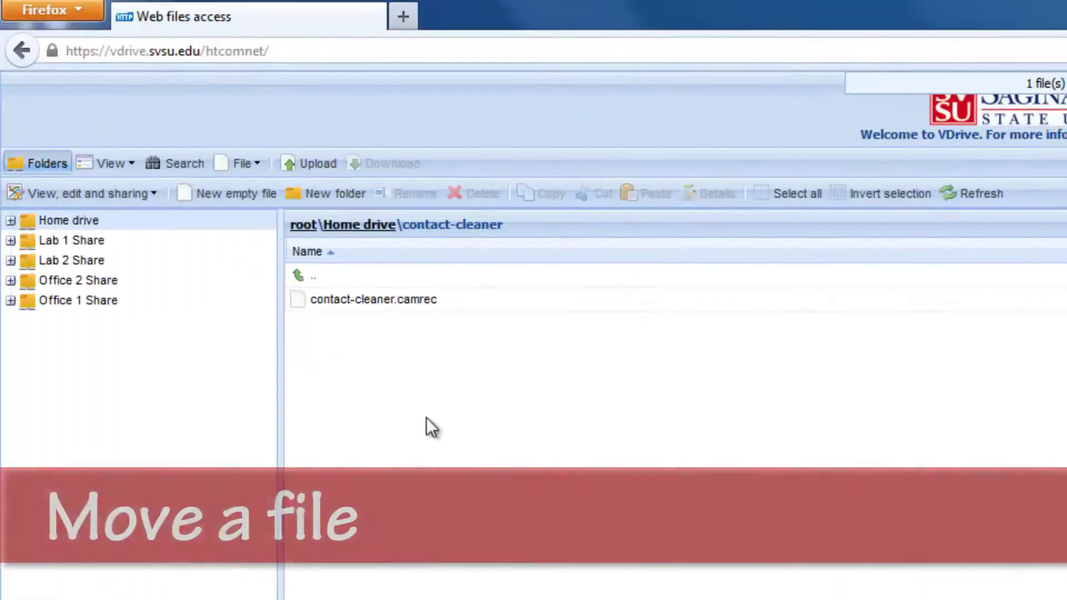
Drag contact-cleaner.camrec onto the video-template folder and move it there.
left_click(11, 221)
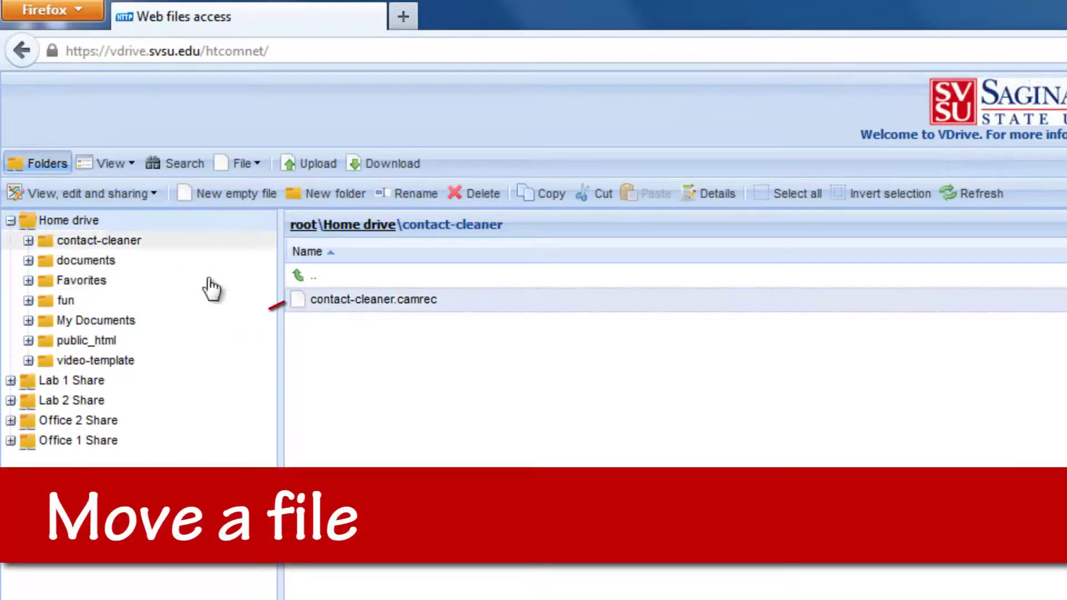
left_click_drag(342, 305, 102, 364)
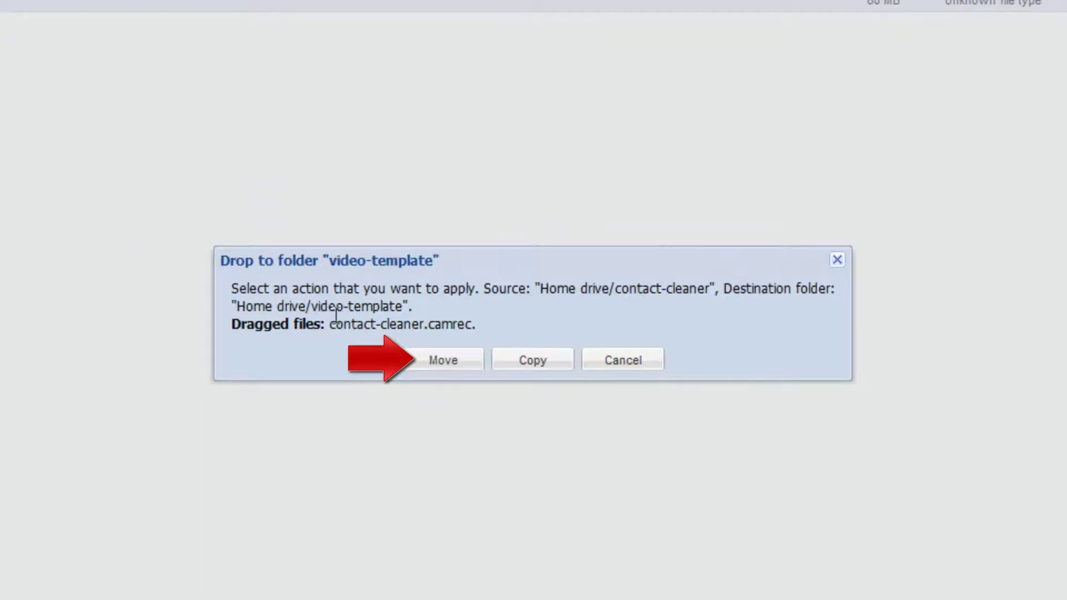
left_click(436, 362)
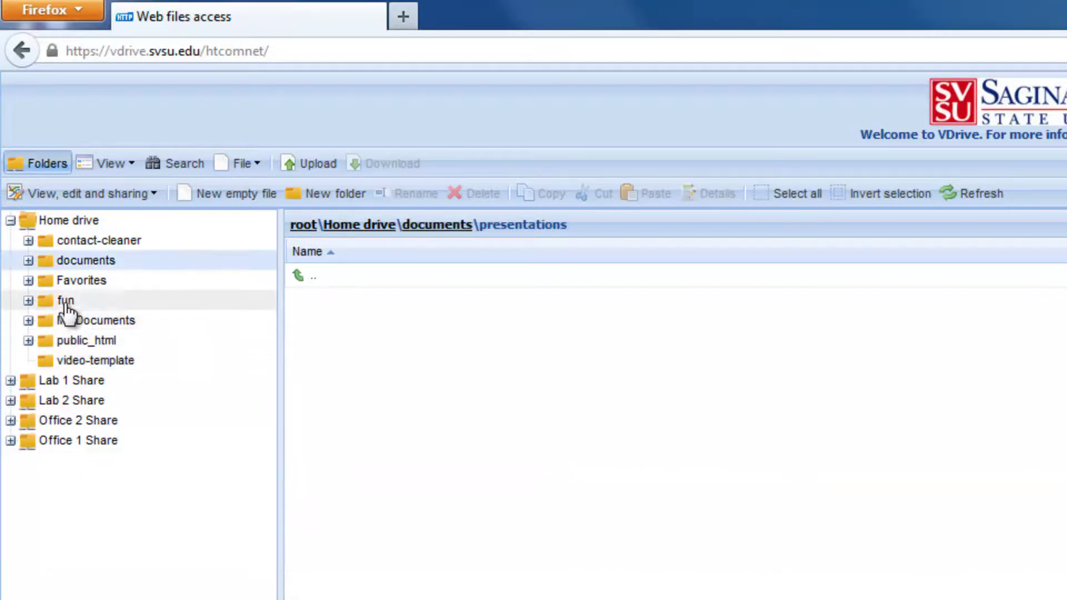
Drop flat_cindy_edit.jpg and flat_cindy_pharoah.jpg from fun onto video-template.
left_click(65, 303)
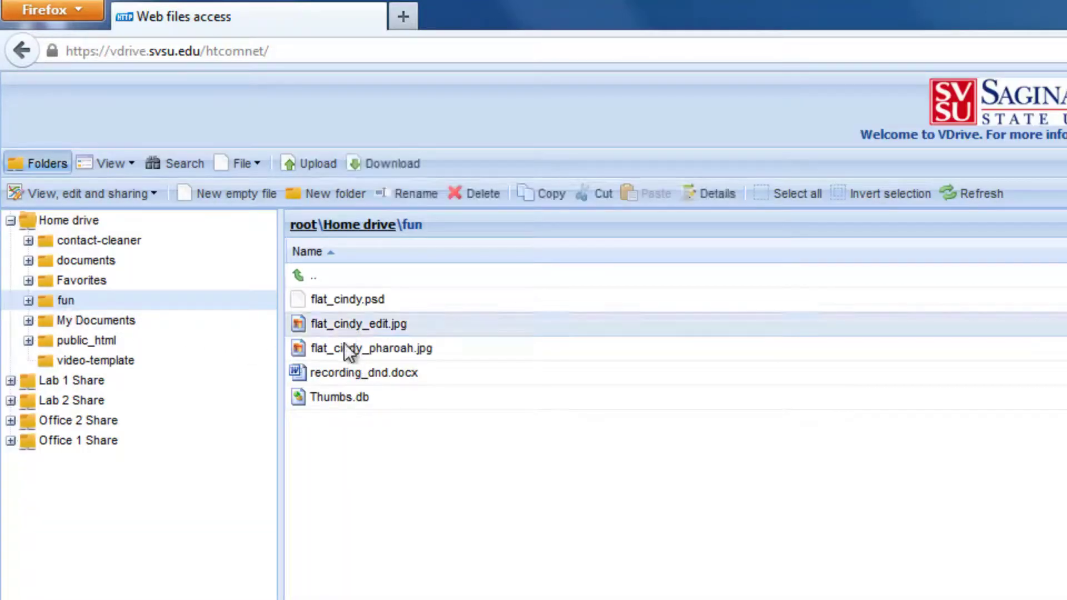
left_click(345, 348, "ctrl")
left_click_drag(341, 326, 124, 344)
left_click_drag(105, 358, 81, 485)
left_click_drag(56, 389, 56, 390)
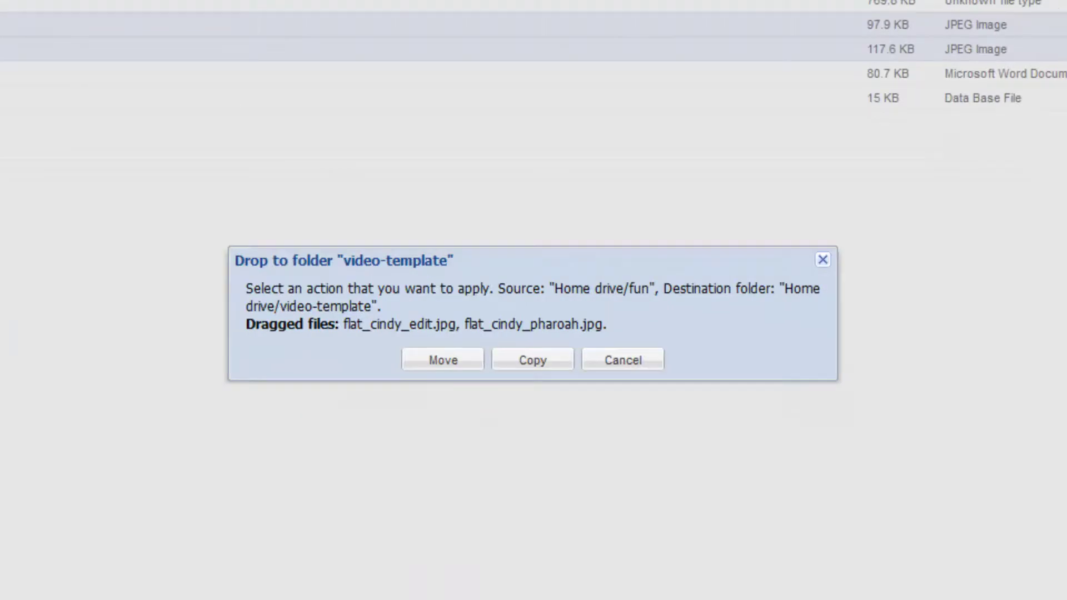